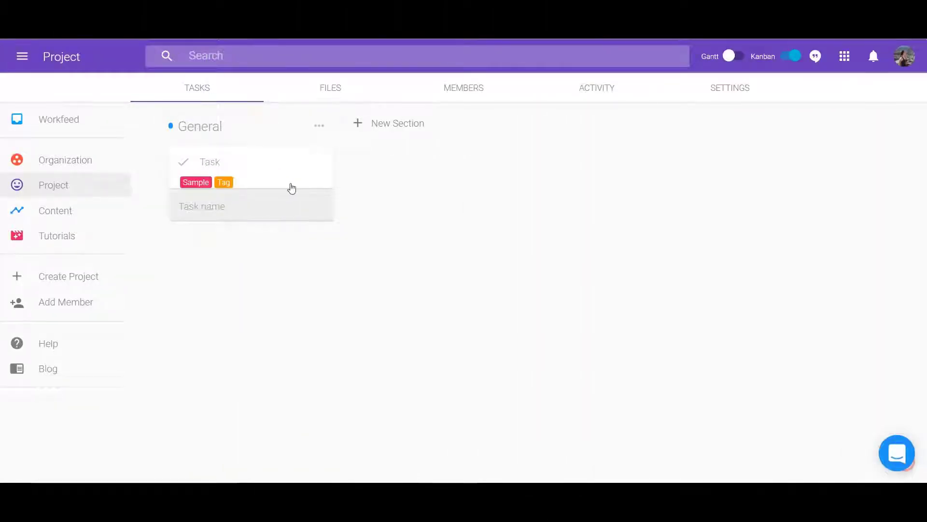
- Add a section named Name and rename it to New Name
click(392, 124)
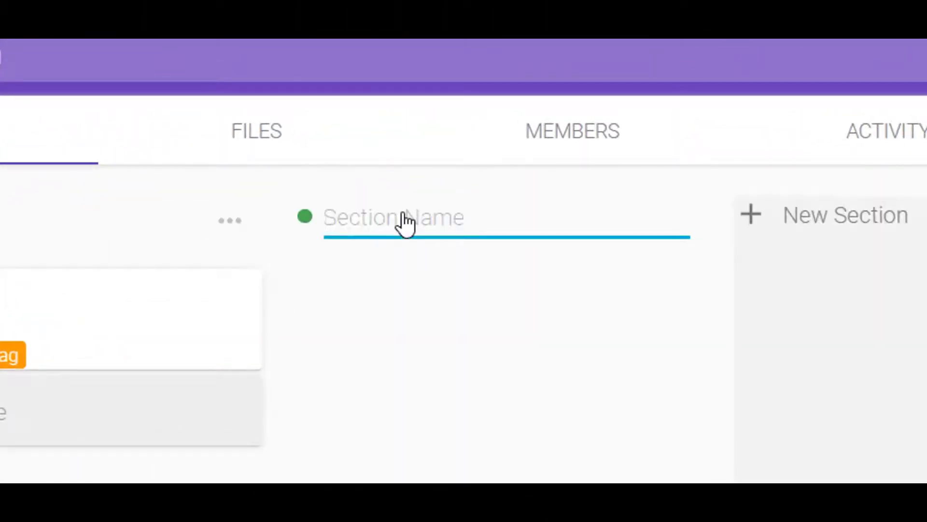
text(Name)
key(Return)
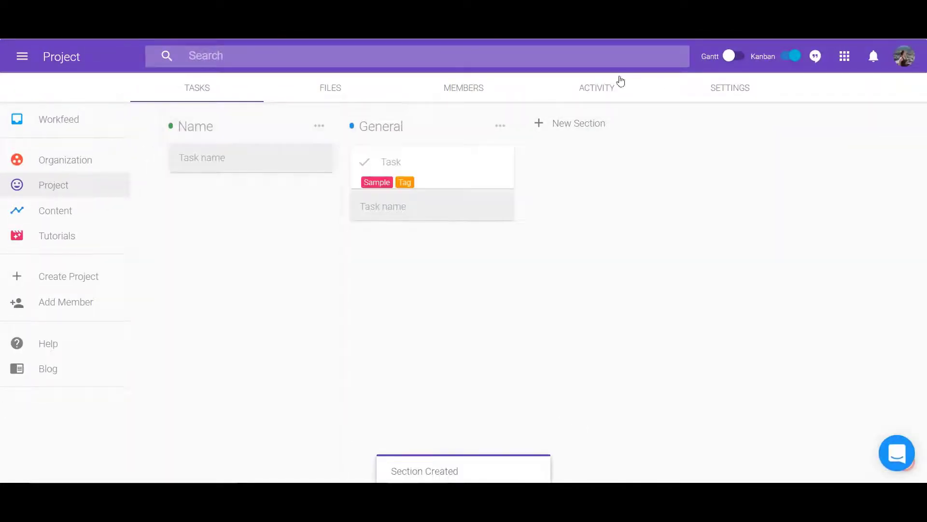
click(194, 127)
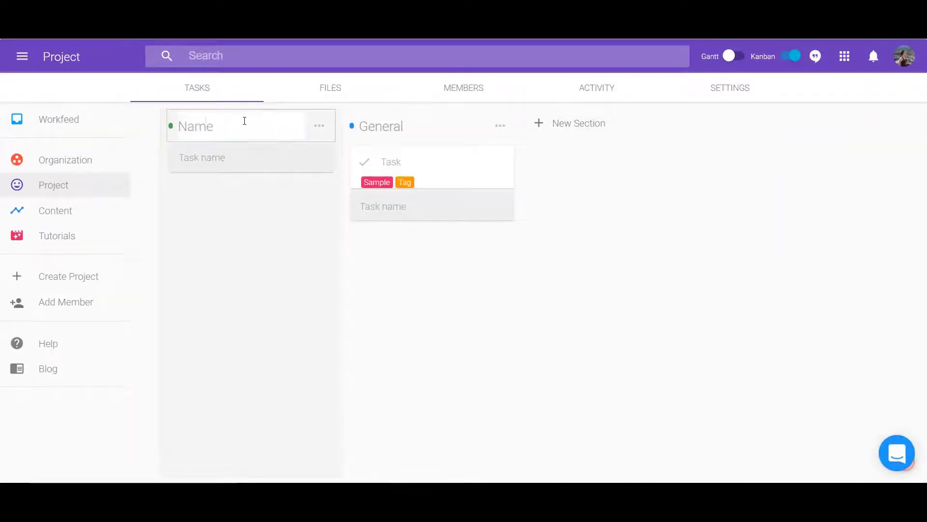
text(New)
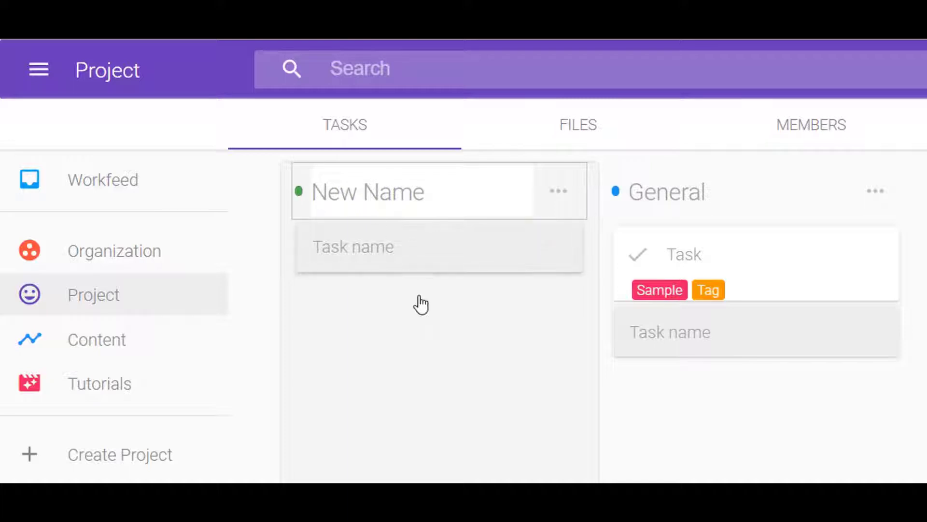
click(492, 183)
- Delete the New Name section from the project and confirm
click(496, 319)
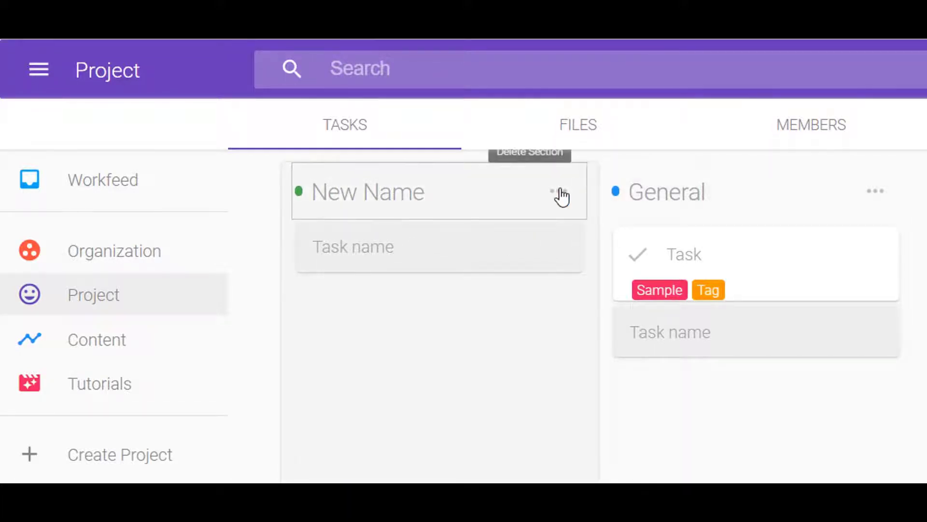
click(559, 191)
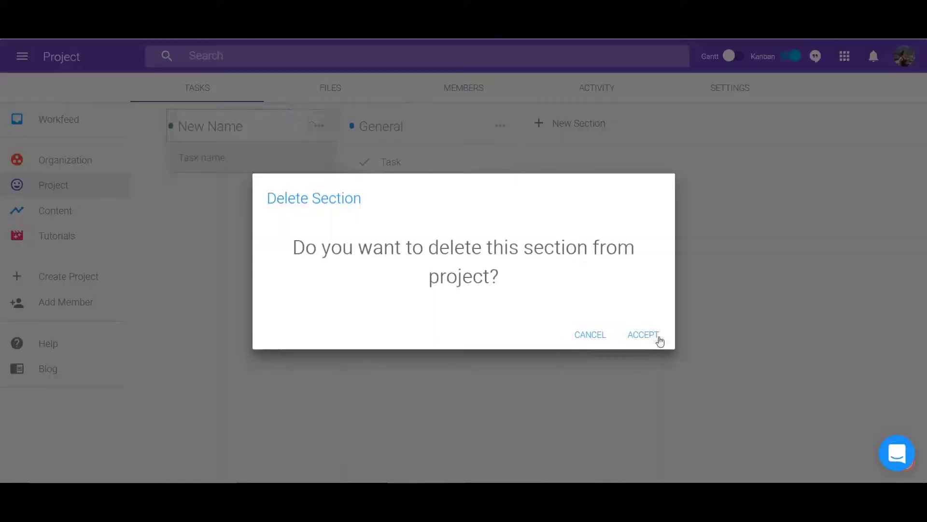
click(643, 335)
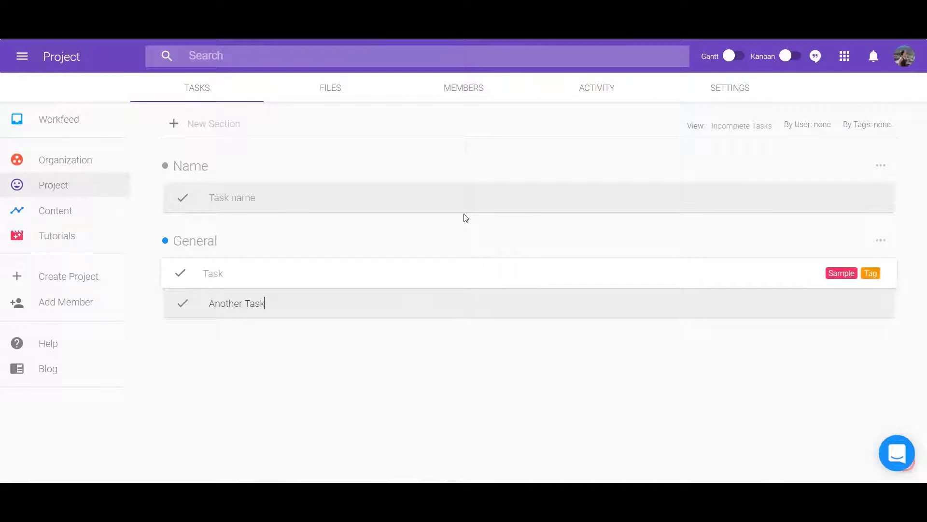
- Add Another Task and Task 3, and attach a Google Doc containing 'Begin From Here.' to Task 3
key(Return)
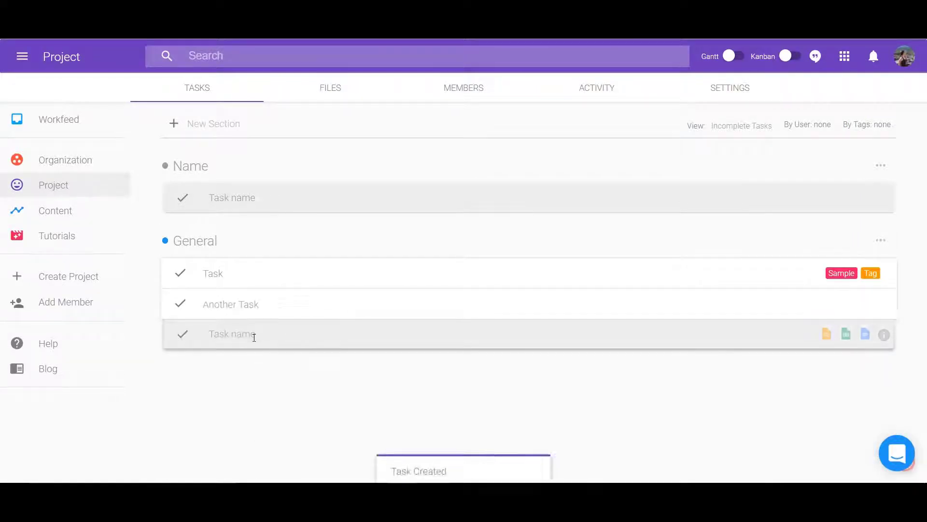
text(Task 3)
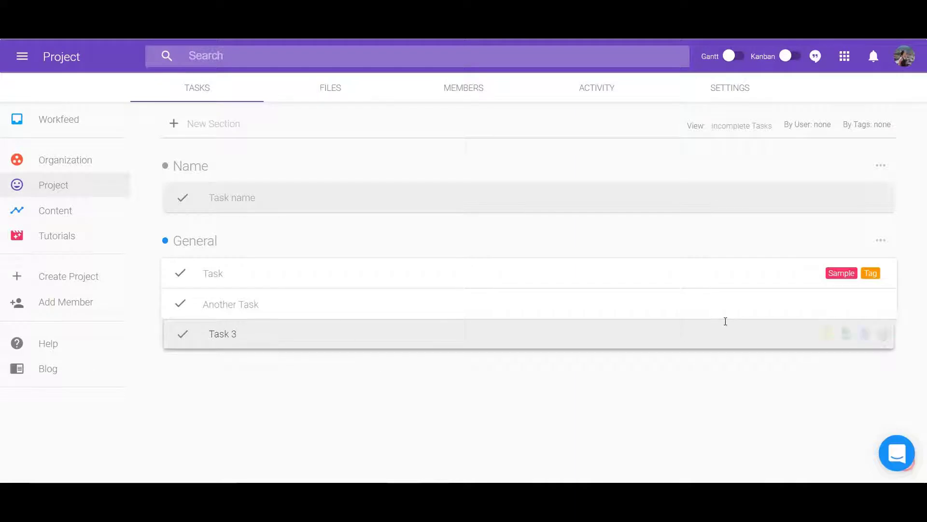
click(865, 334)
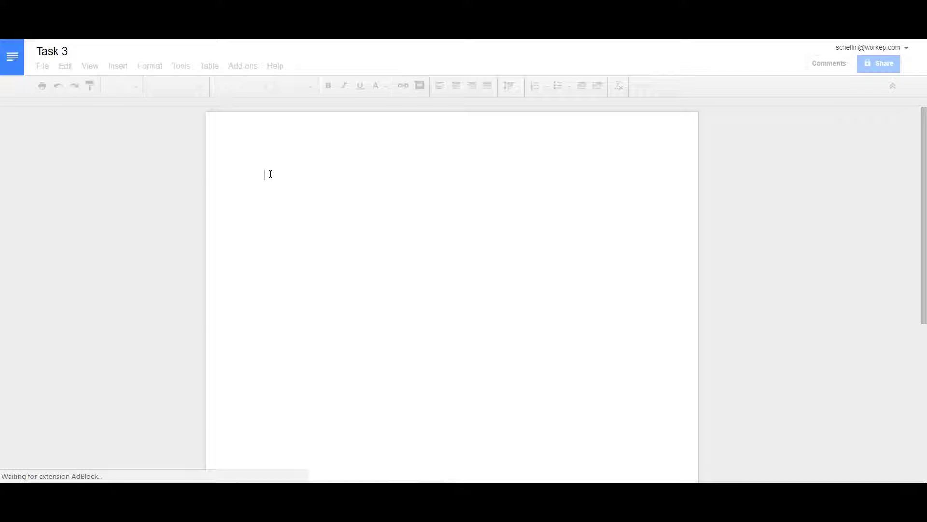
text(Begin From)
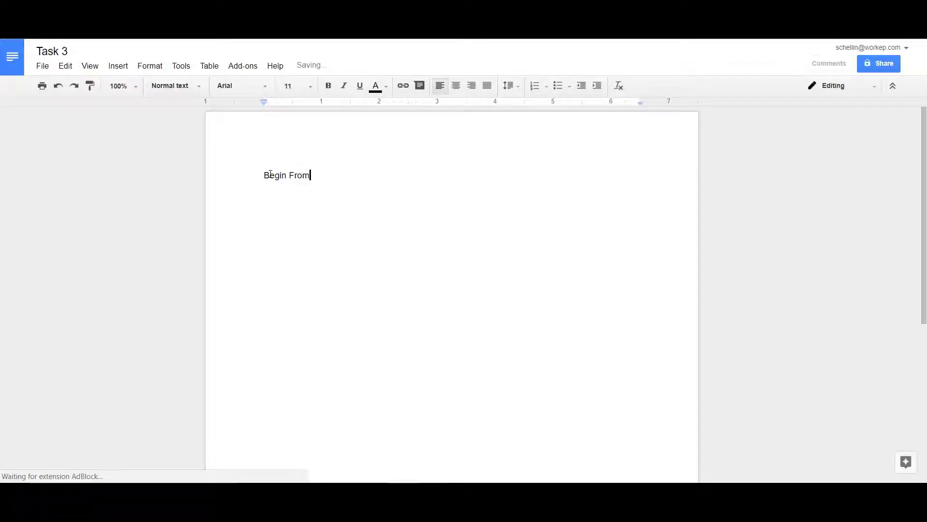
text( Here.)
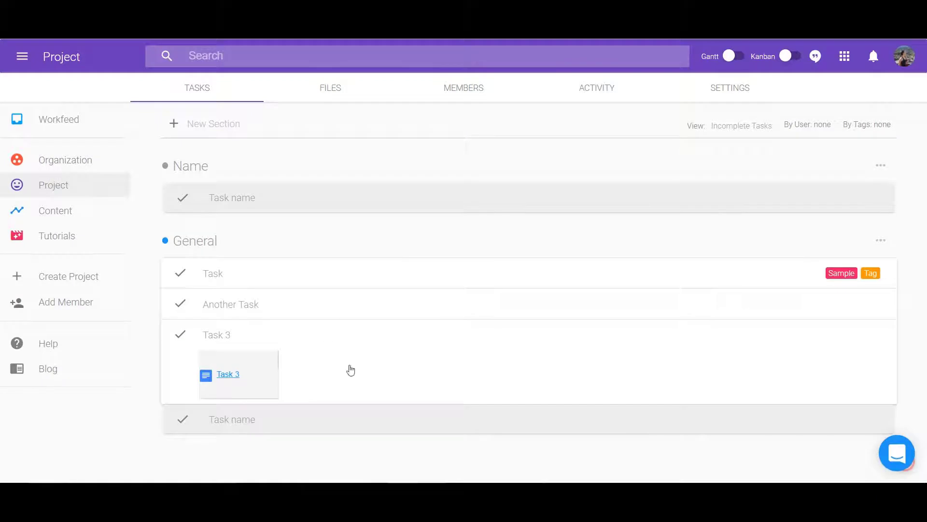
- Rename Task 3 to 'New Task Name', then bring up the General section's Task details
click(351, 370)
scroll(363, 336, down, 5)
scroll(236, 233, up, 4)
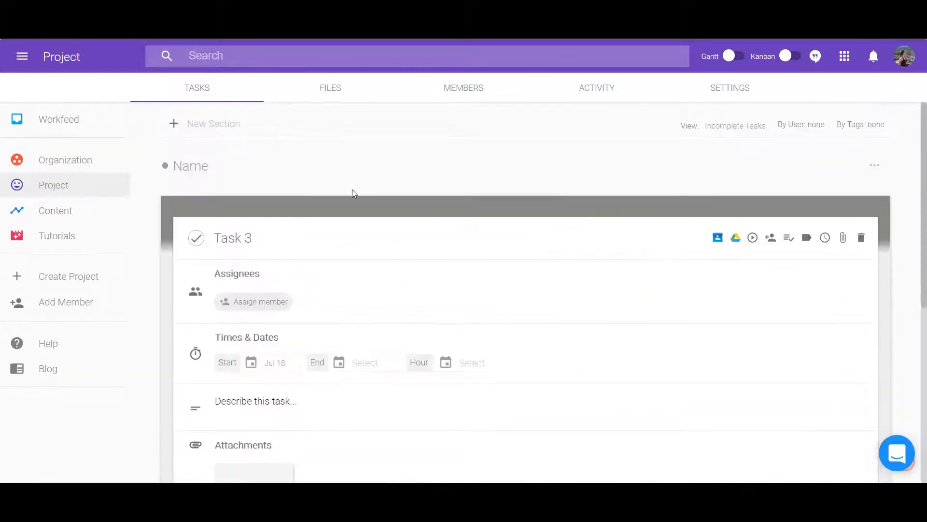
key(BackSpace)
key(BackSpace)
key(BackSpace)
key(BackSpace)
key(BackSpace)
key(BackSpace)
text(New Task)
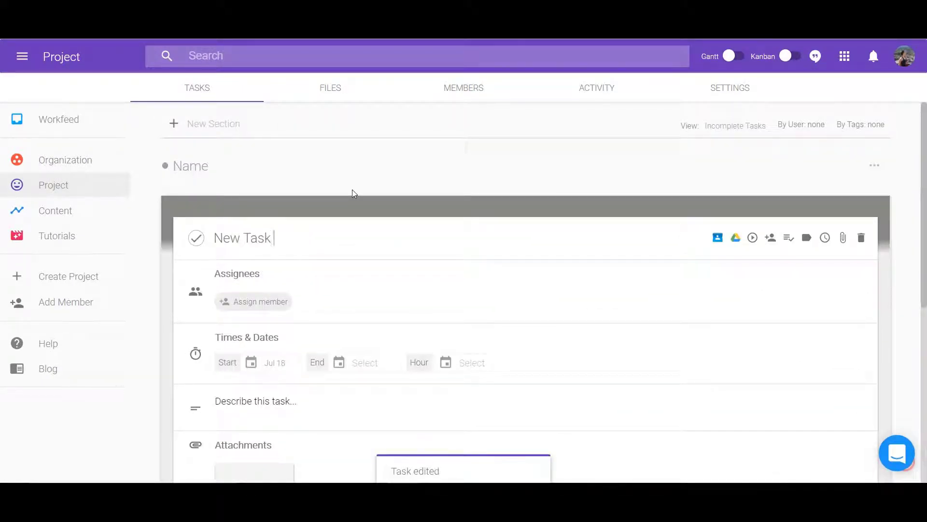
text( Name)
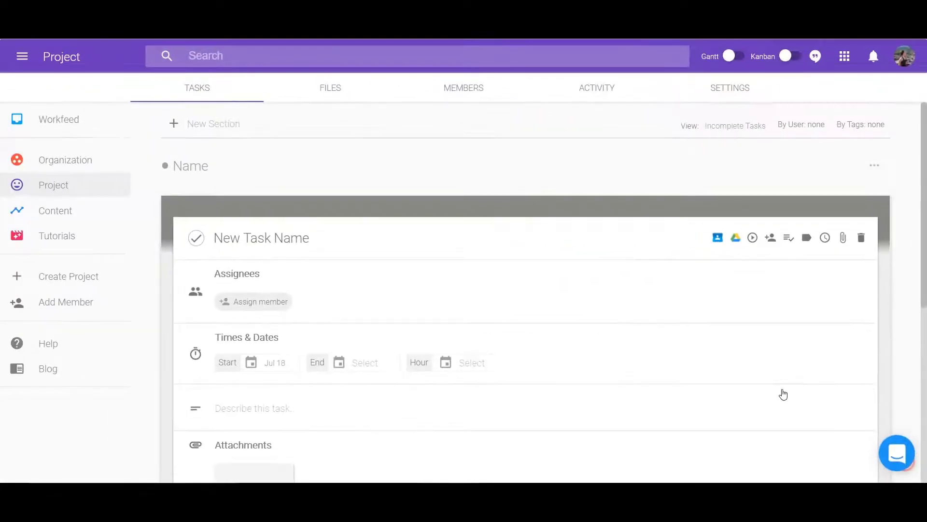
click(415, 356)
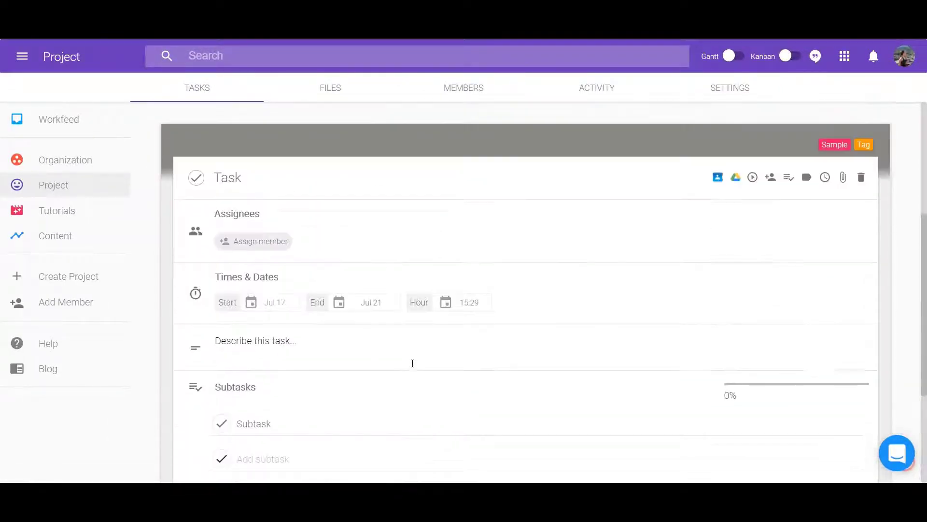
- Attach a Google Drive document to Task
click(842, 177)
click(683, 253)
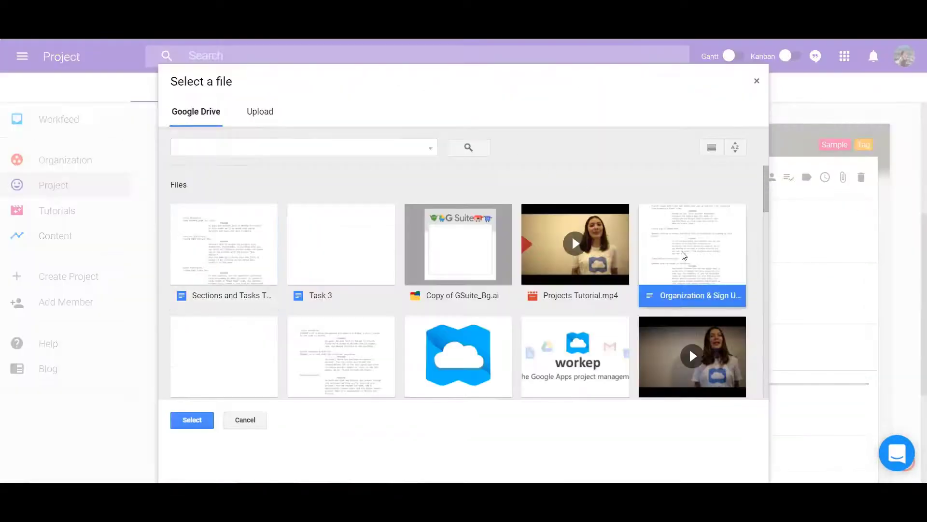
click(197, 422)
- Upload the DSC_0032.JPG photo from the computer as a Task attachment
click(842, 177)
click(260, 111)
click(464, 260)
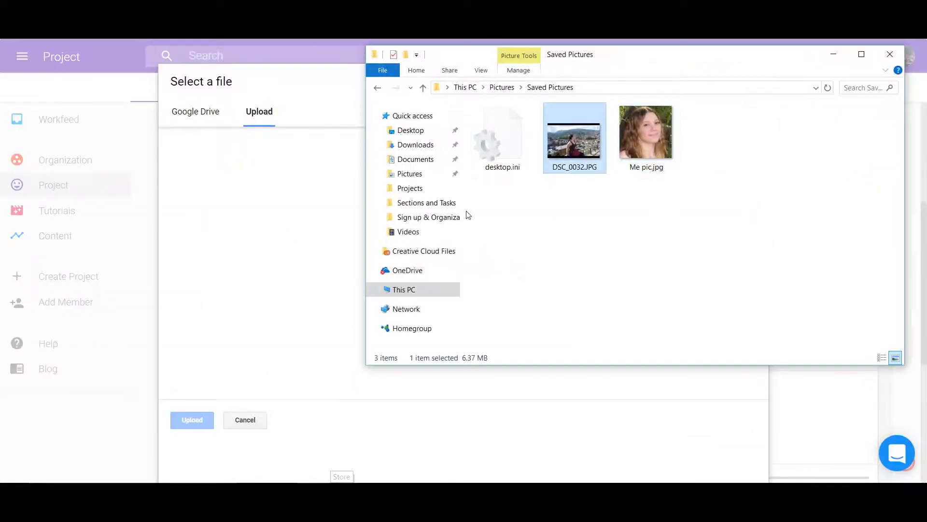
drag(468, 215, 255, 270)
click(193, 419)
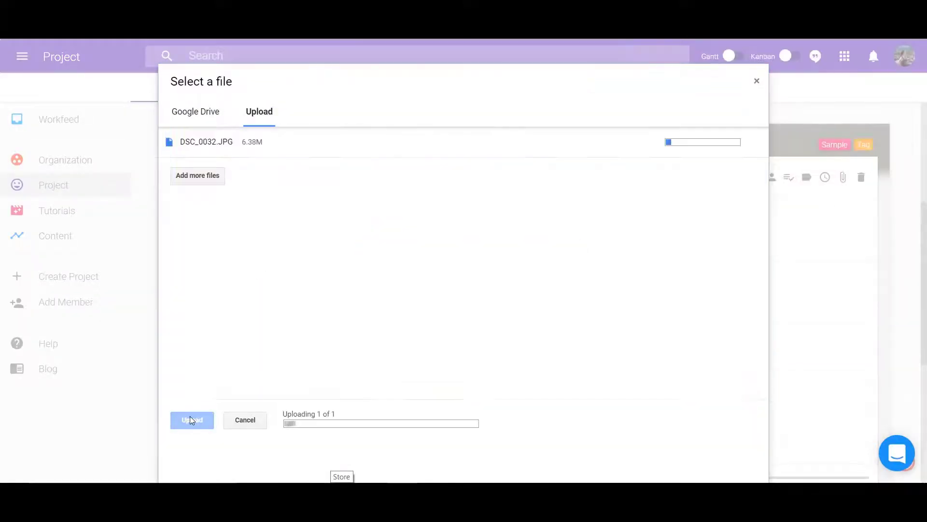
- Remove the DSC_0032.JPG attachment from Task, confirming with Yes
scroll(421, 202, down, 4)
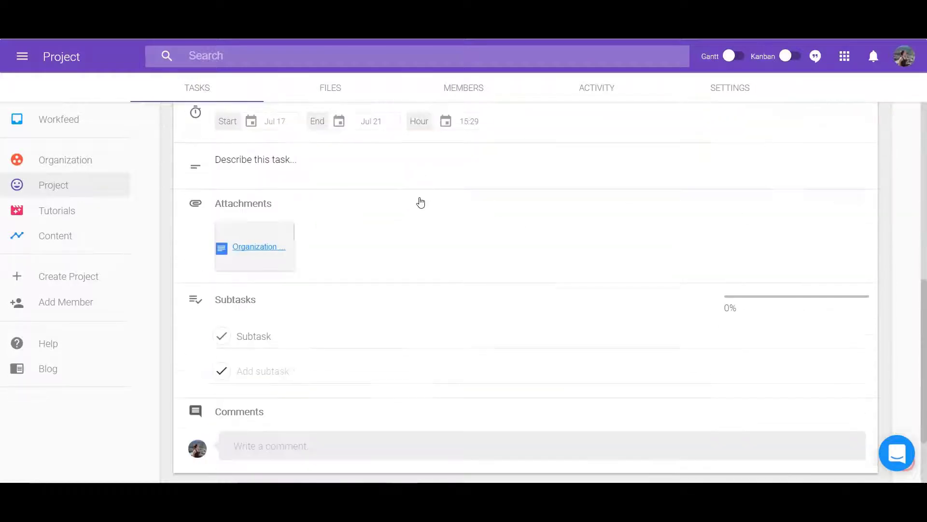
click(337, 235)
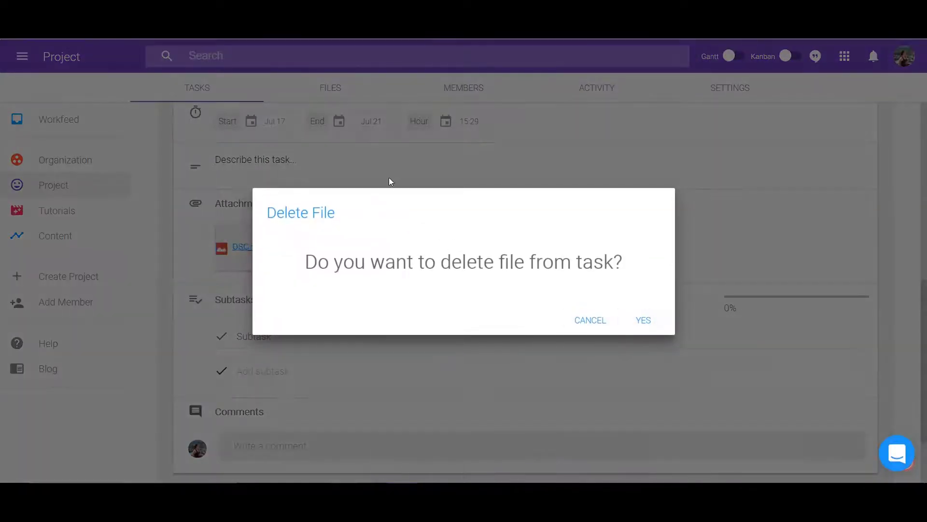
click(390, 181)
click(287, 230)
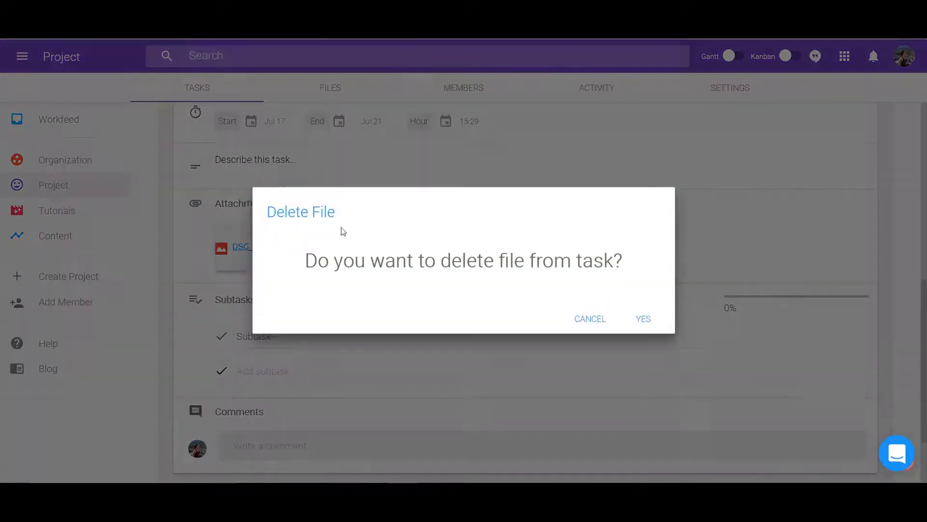
click(642, 321)
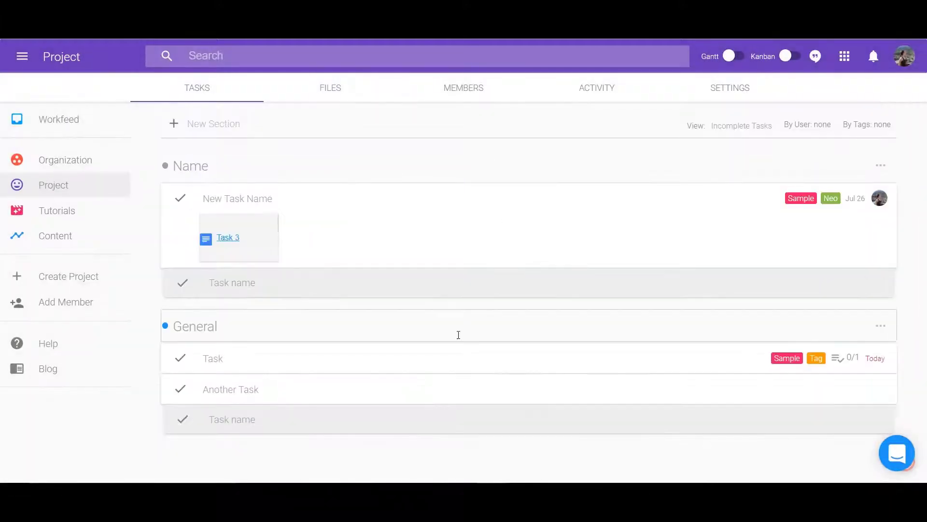
- Attach a new Untitled Google spreadsheet to Task
click(453, 359)
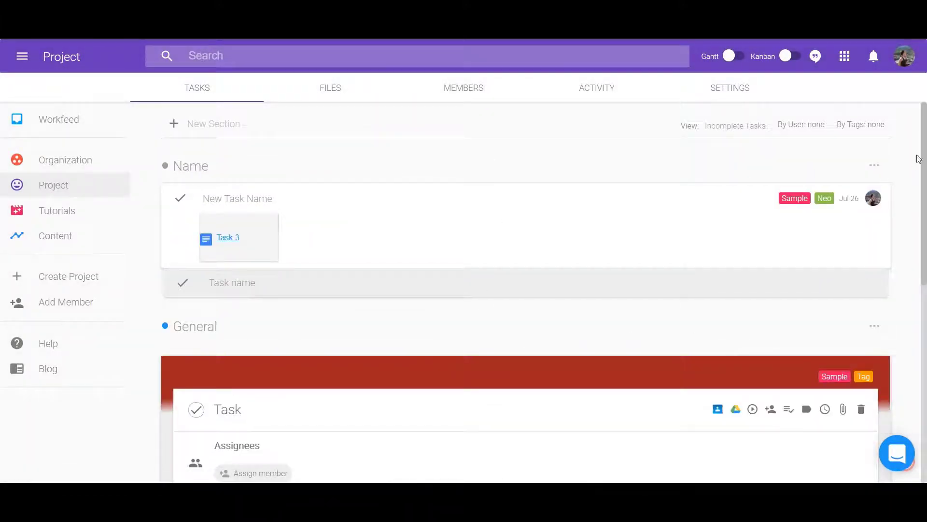
click(736, 159)
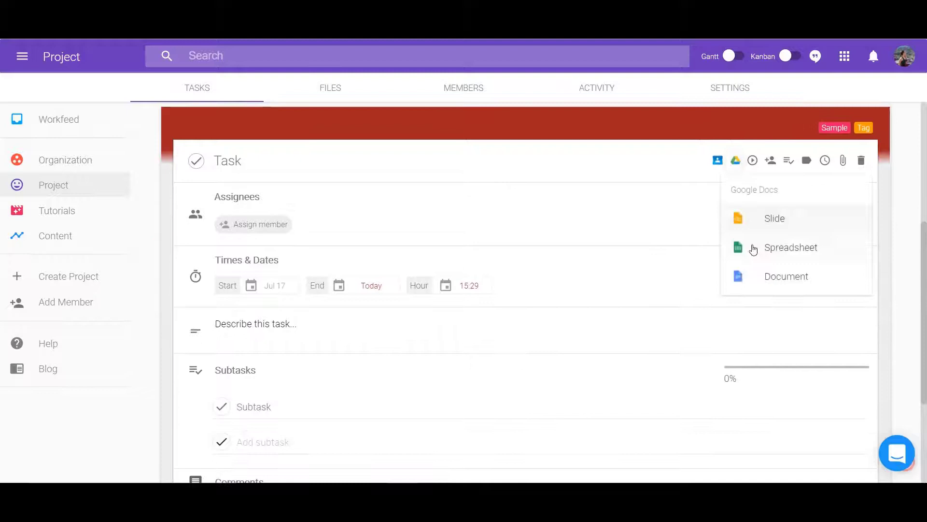
click(753, 249)
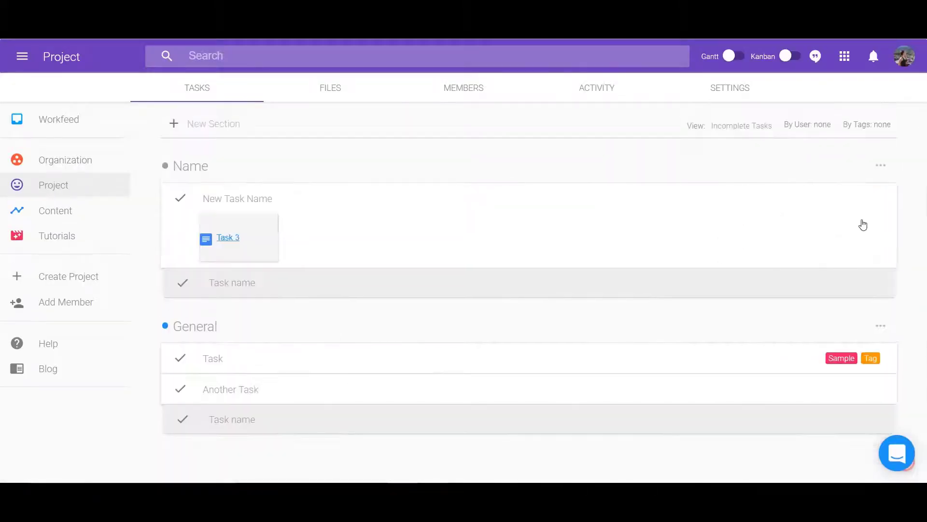
- Assign the first team member to New Task Name
click(866, 199)
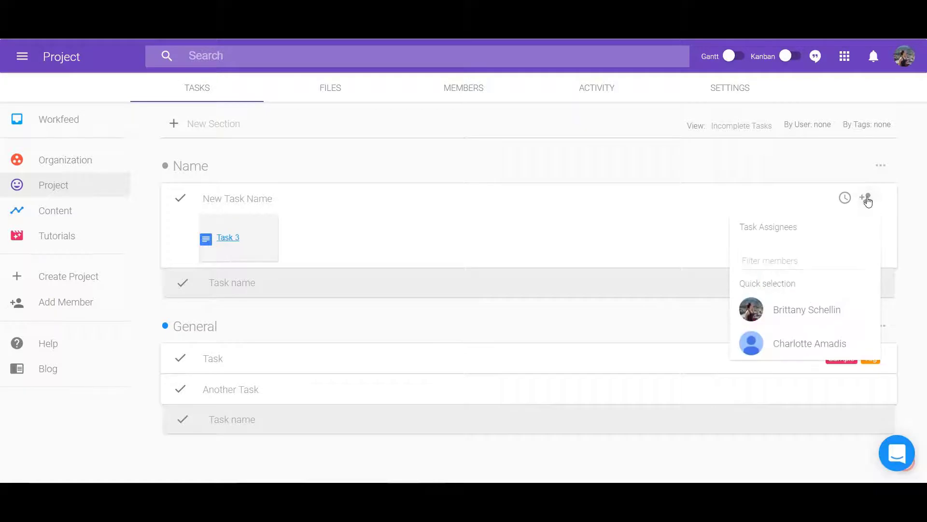
click(789, 322)
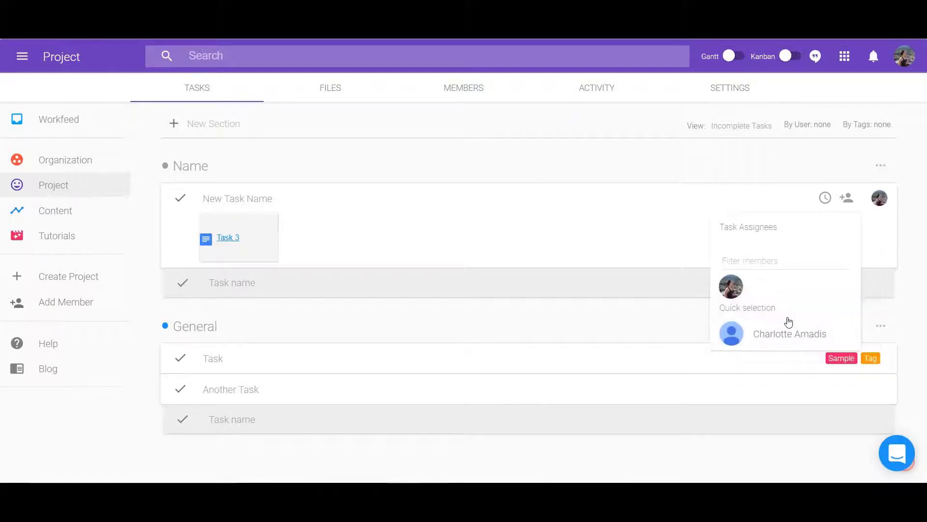
click(515, 234)
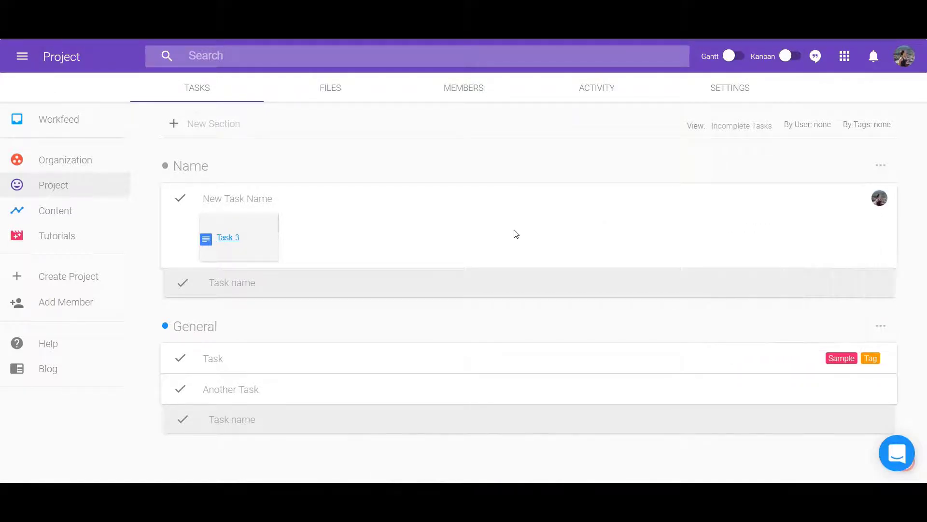
click(515, 233)
- Add the Sample tag to New Task Name
click(254, 312)
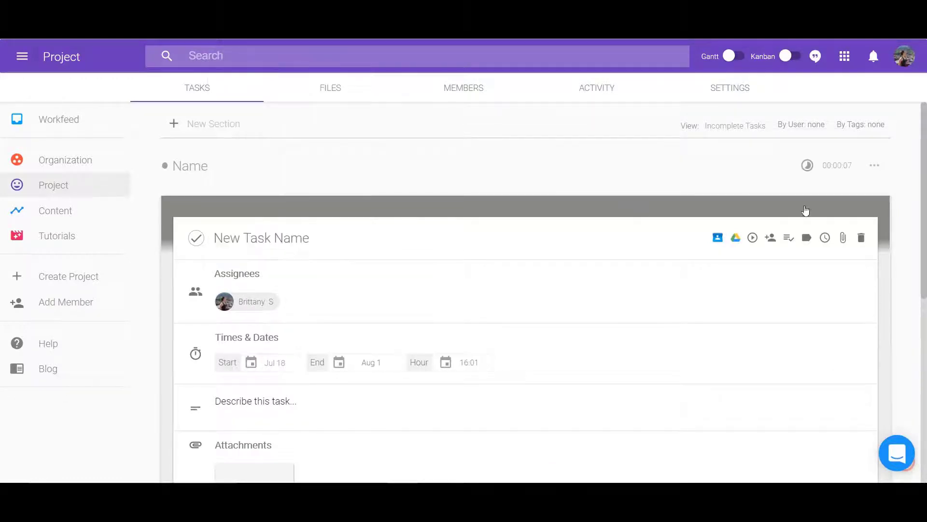
click(806, 237)
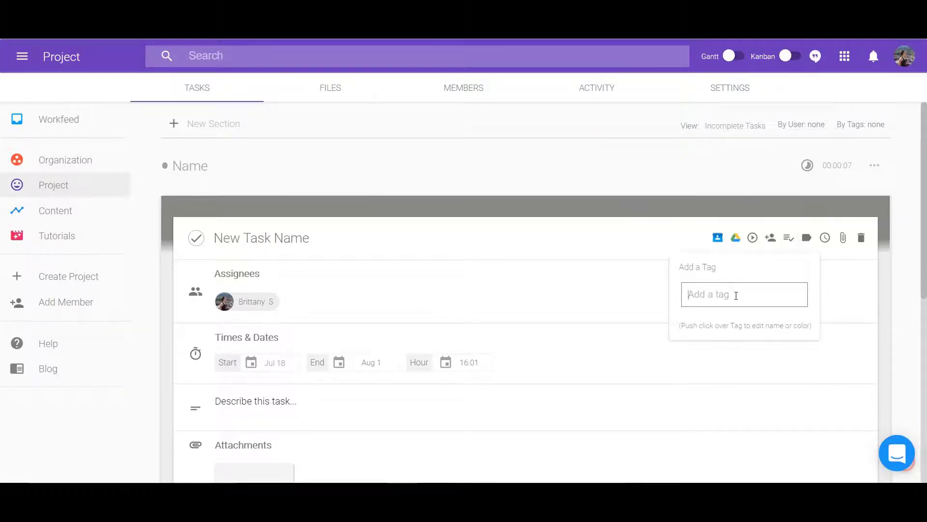
text(S)
click(724, 324)
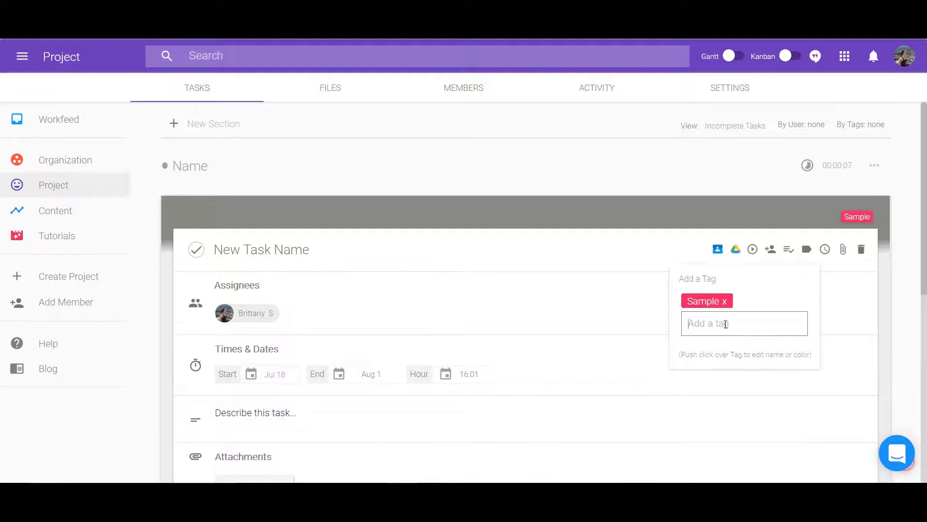
- Add a New tag, rename it Neo with a green colour, and collapse the task
key(Return)
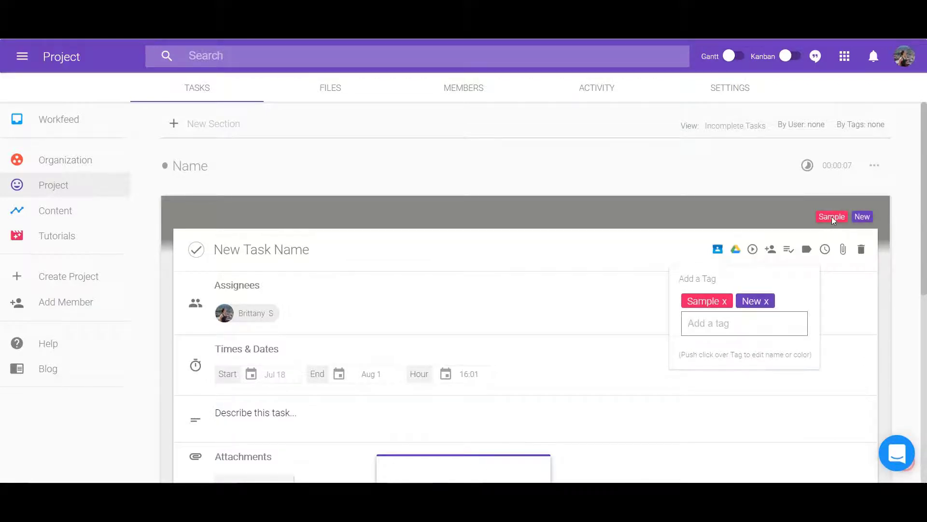
click(863, 217)
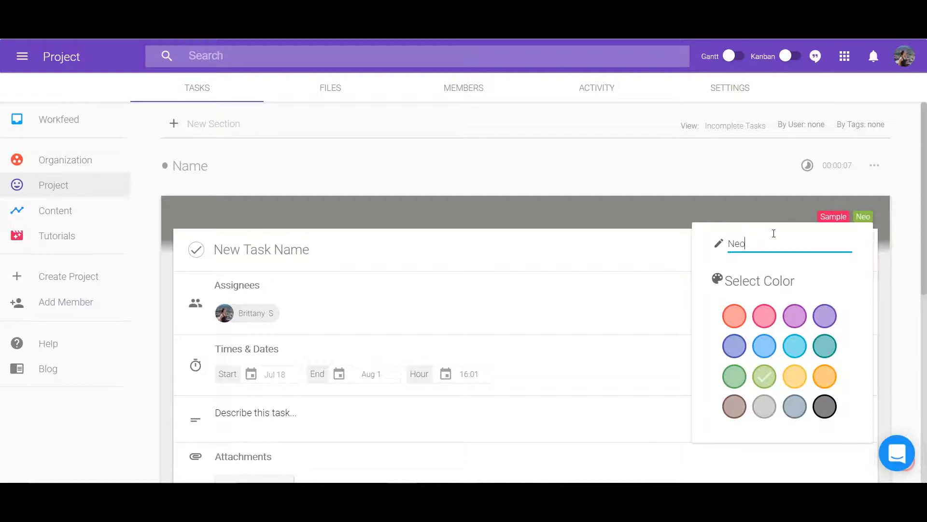
click(662, 285)
click(567, 204)
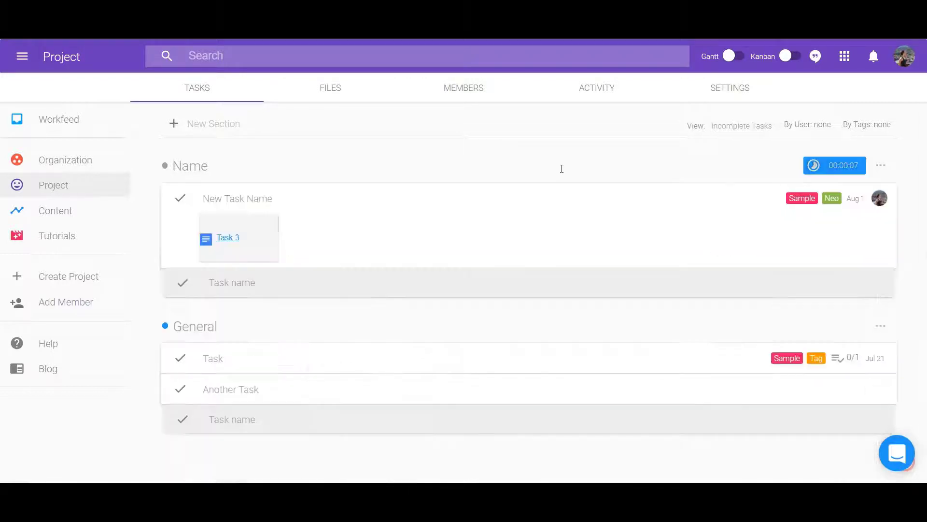
- Give Task a subtasks list with one subtask named 'Subtask'
click(320, 363)
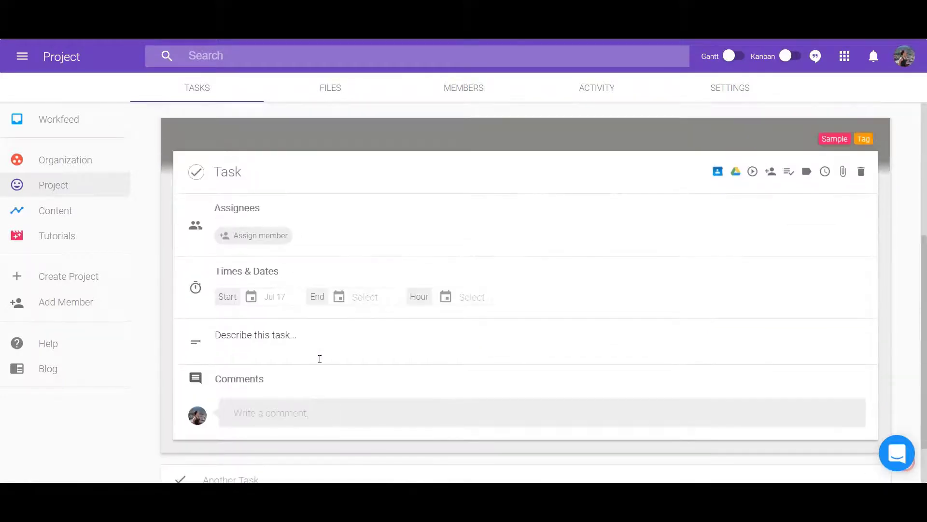
click(787, 174)
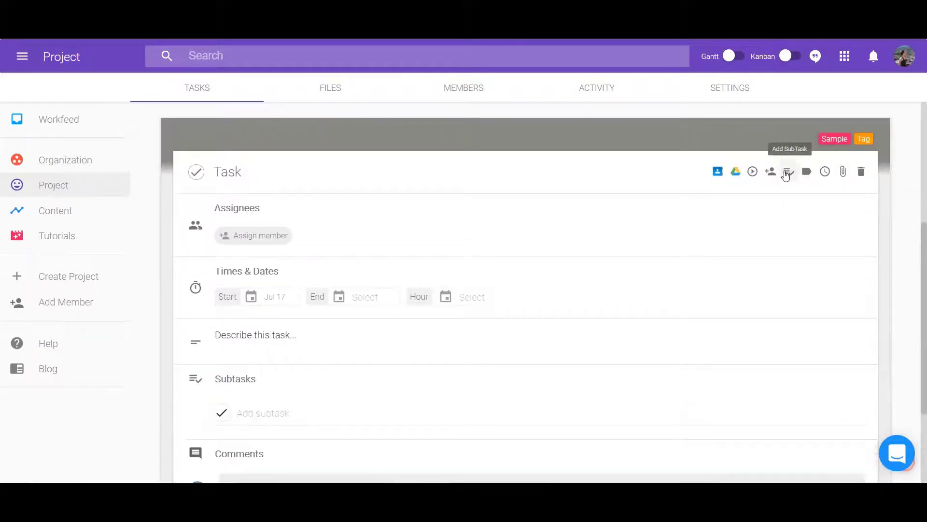
click(256, 410)
text(sk)
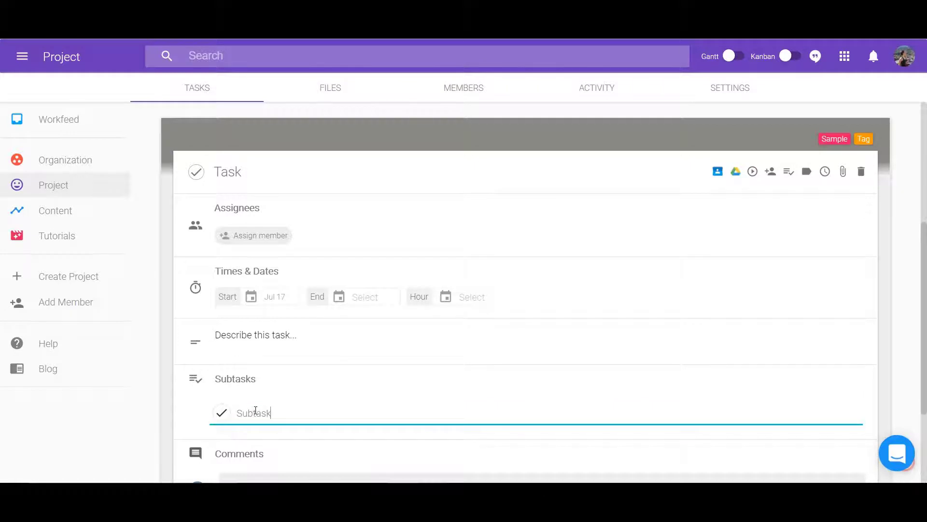
key(Return)
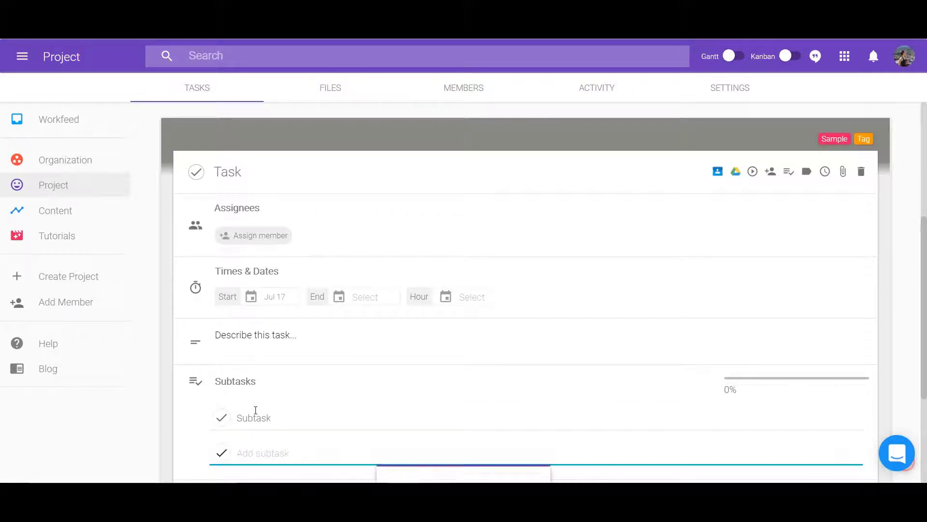
scroll(364, 348, down, 3)
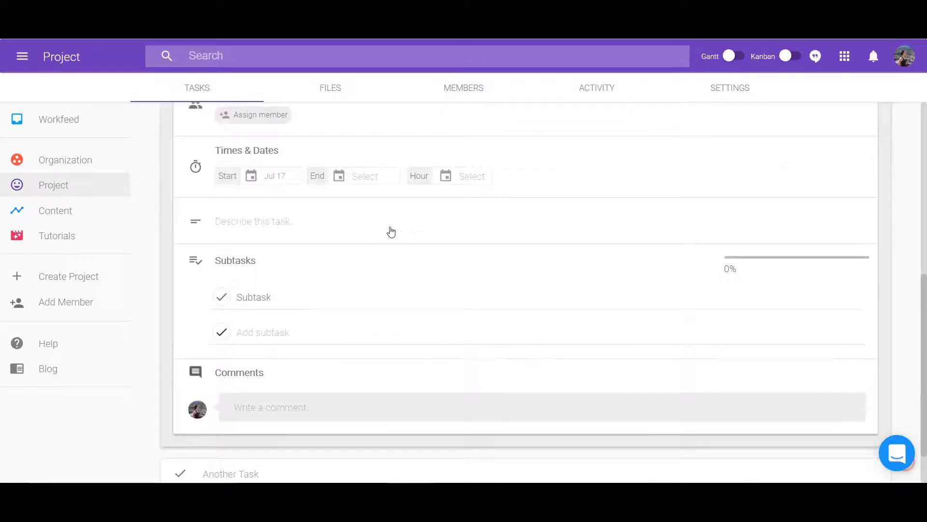
scroll(390, 231, down, 1)
scroll(390, 231, up, 3)
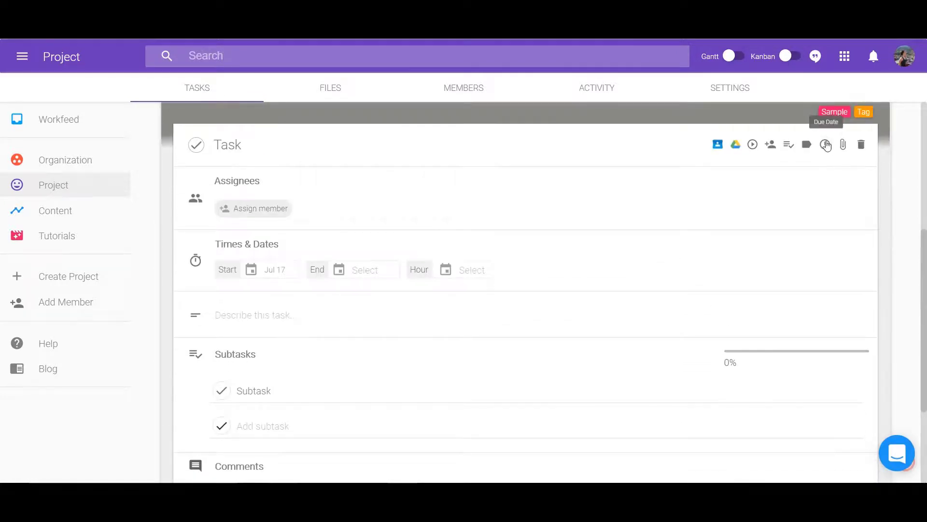
- Set Task's end date to Jul 21 at 3:29 pm and view it in the workep Calendar
click(826, 145)
click(734, 304)
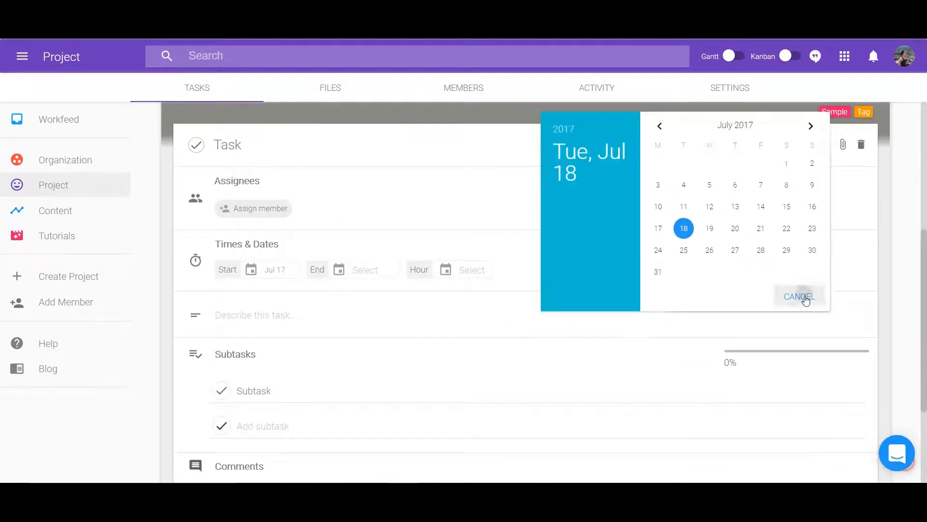
click(799, 294)
click(257, 273)
click(355, 275)
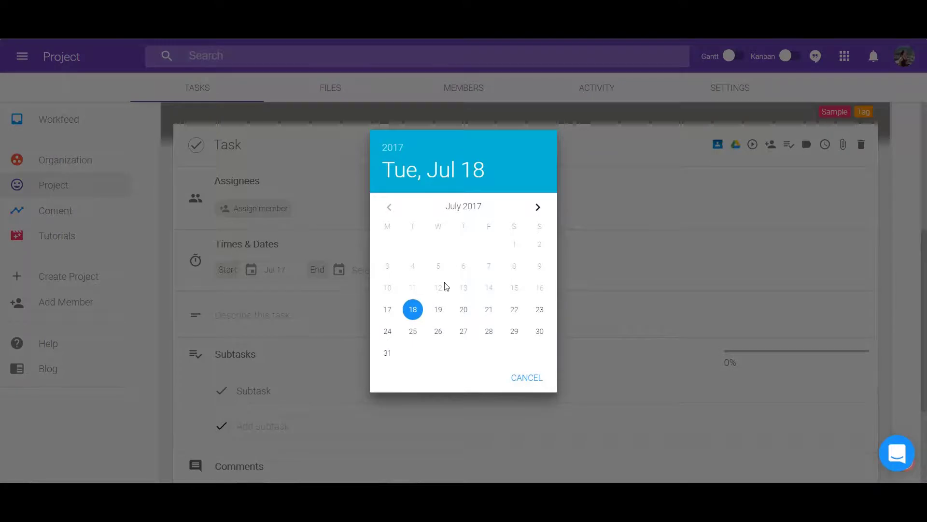
click(489, 309)
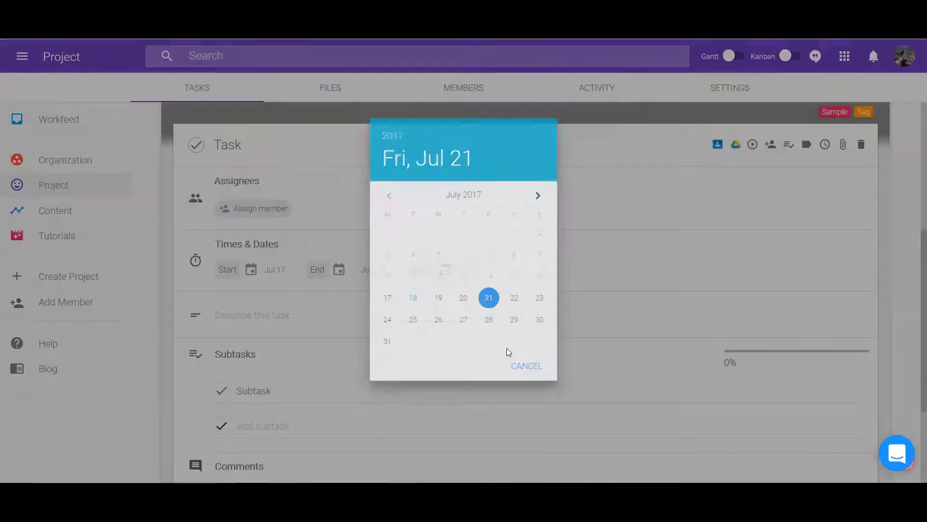
click(466, 271)
click(526, 277)
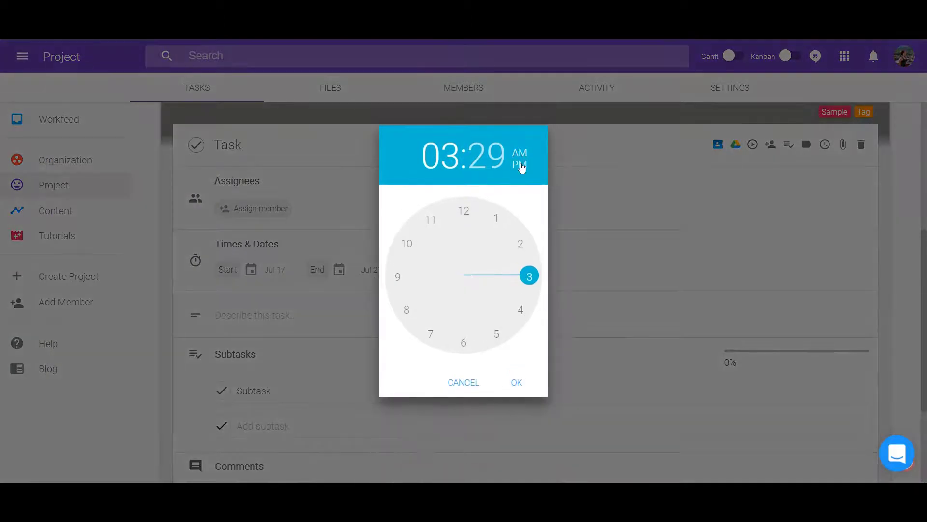
click(516, 365)
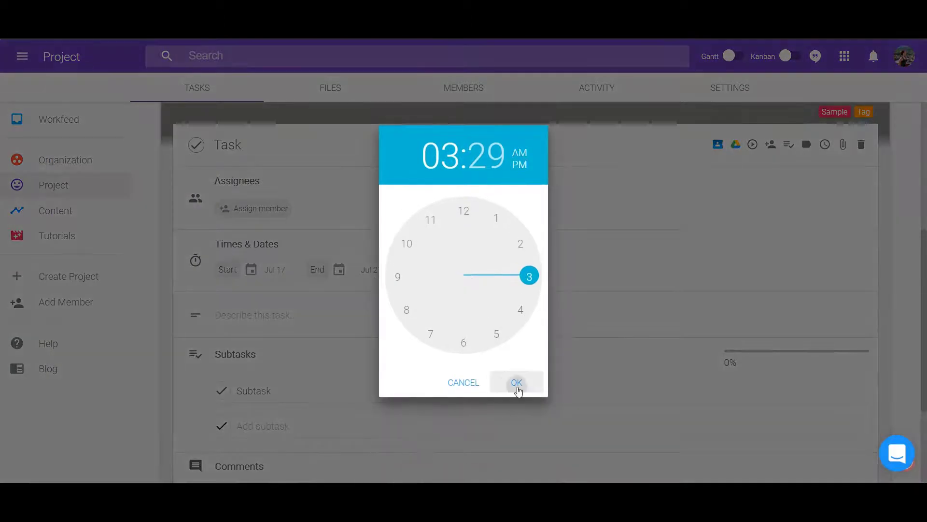
click(846, 57)
click(756, 182)
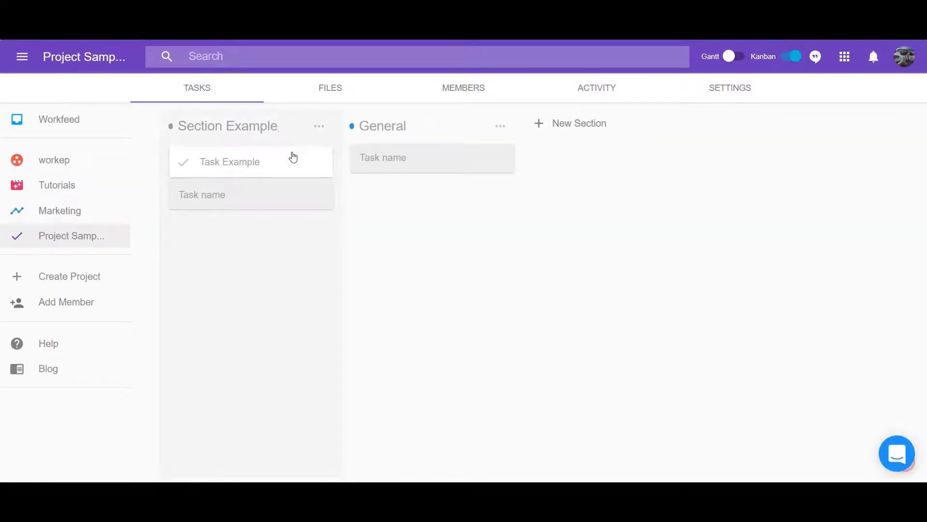
- Make Task Example repeat weekly on Thursday and save the repeat
click(250, 166)
click(689, 132)
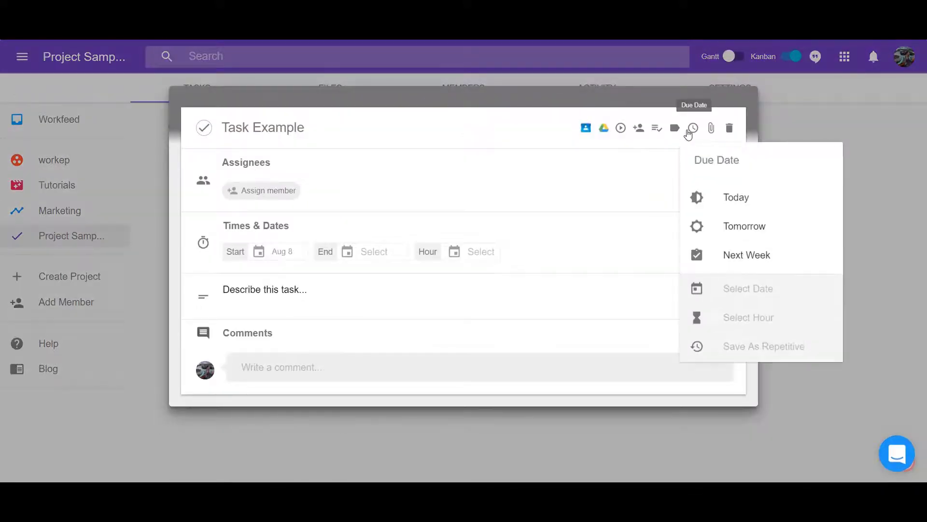
click(806, 364)
click(790, 331)
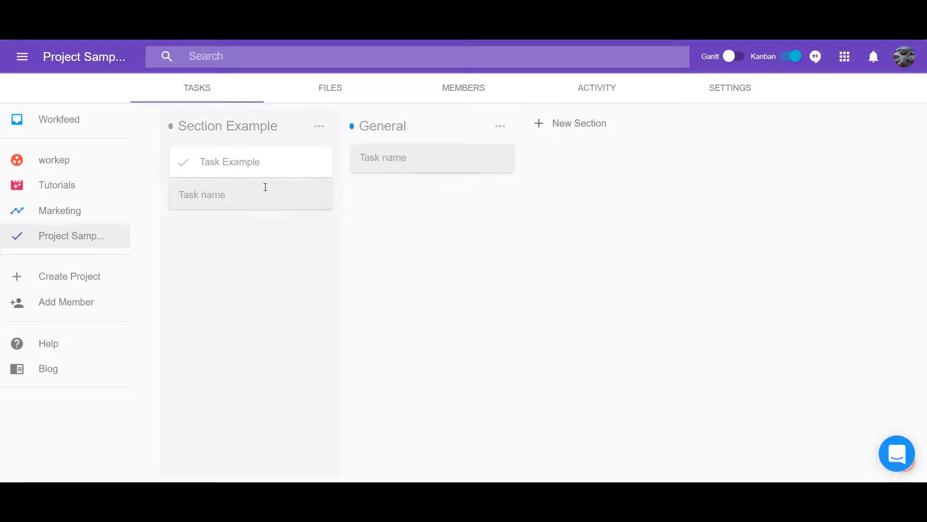
click(299, 160)
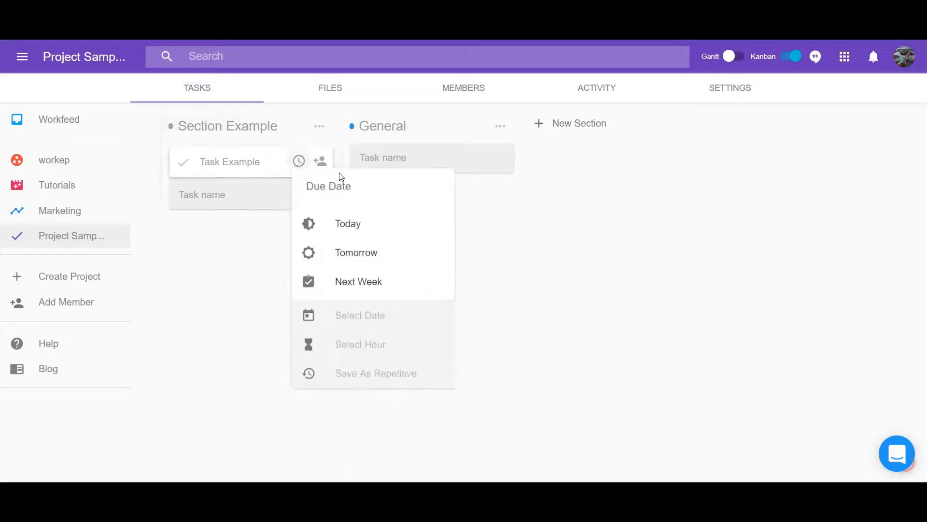
click(366, 382)
click(430, 223)
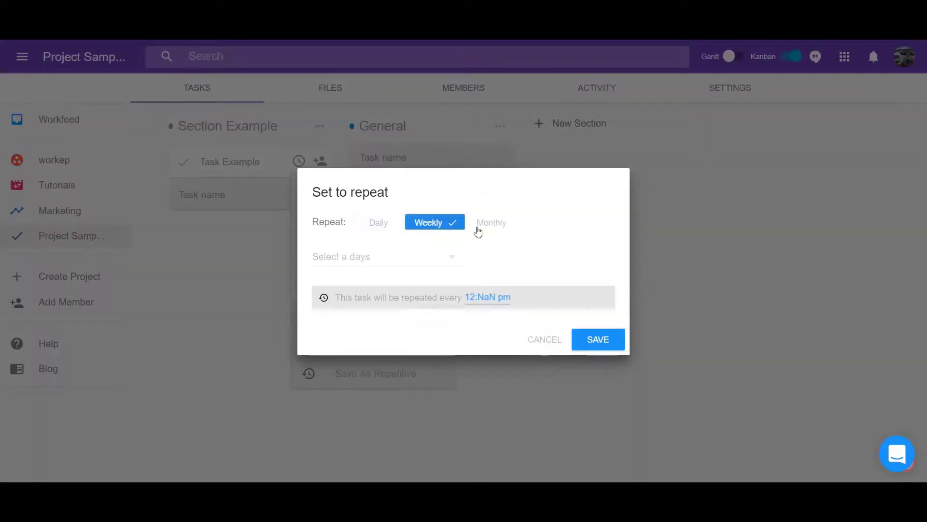
click(479, 228)
click(379, 205)
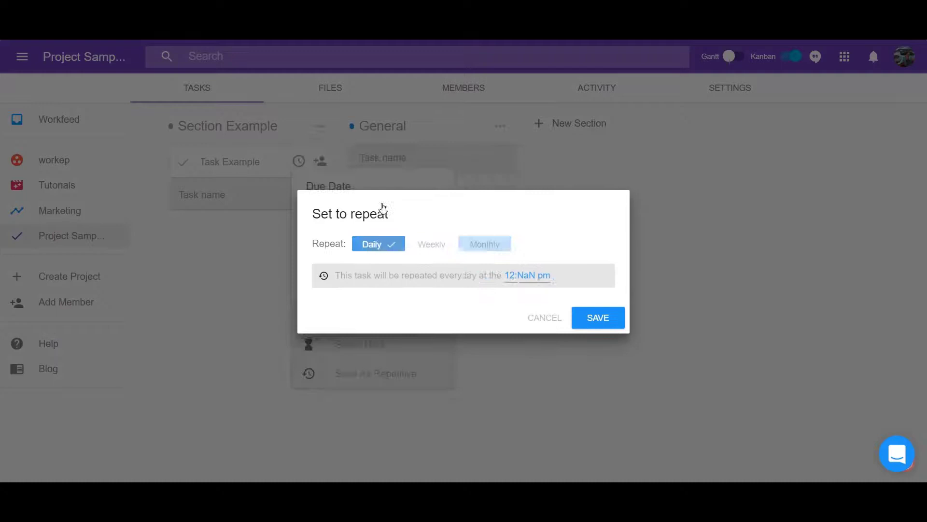
click(433, 242)
click(445, 259)
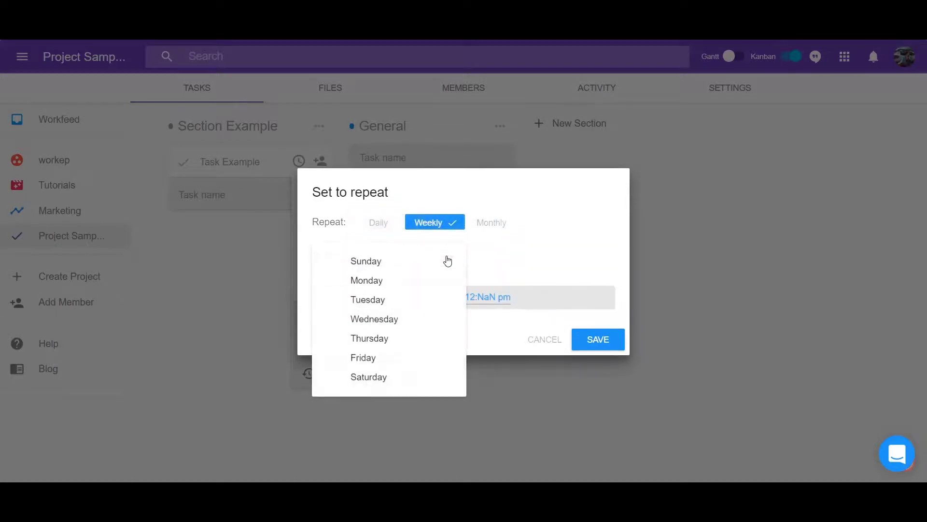
click(379, 337)
click(491, 222)
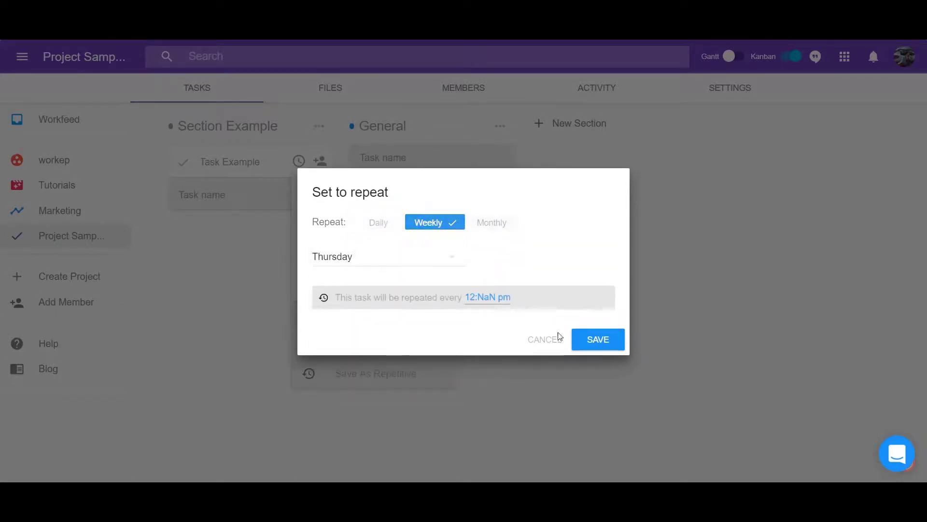
click(598, 342)
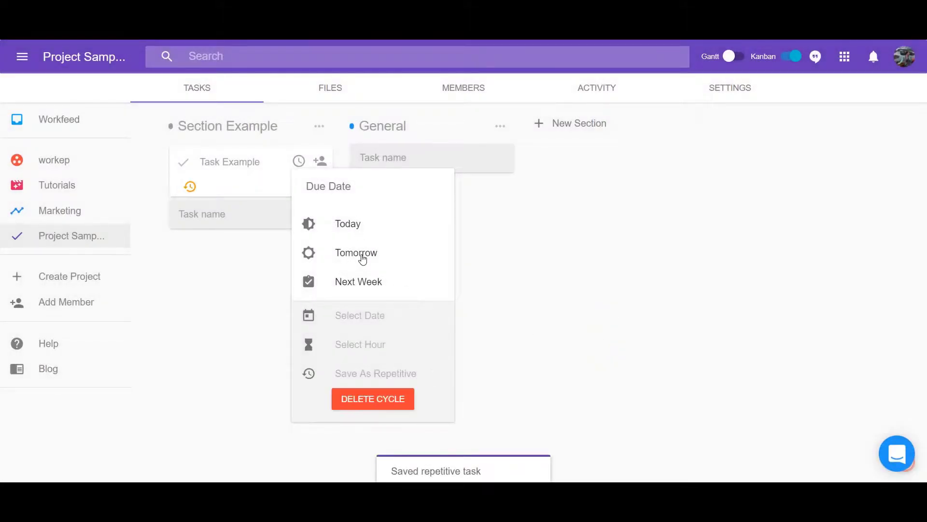
- Set Task Example's due date to Tomorrow on the Kanban board
click(363, 259)
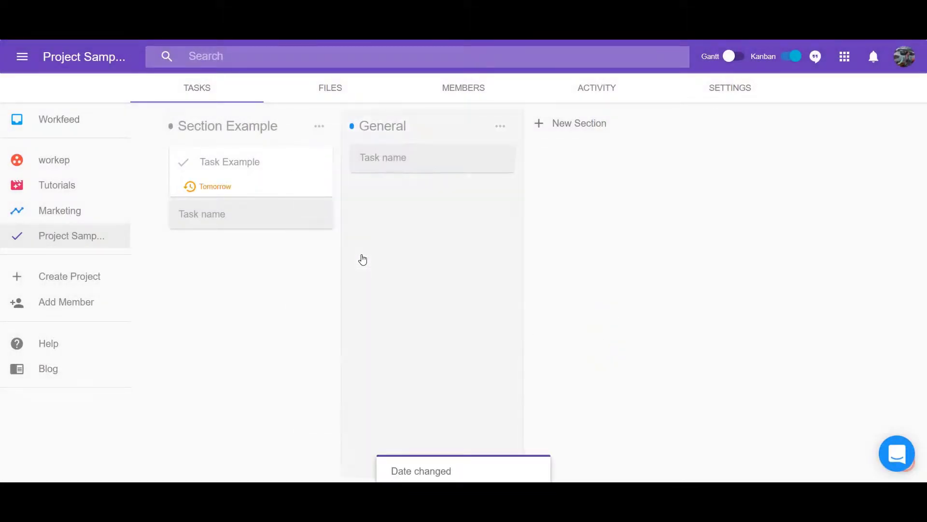
click(242, 219)
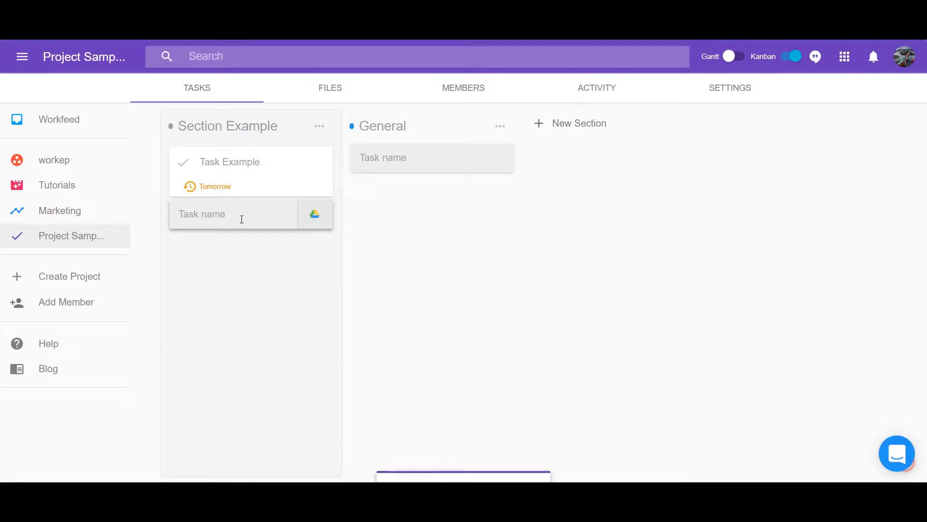
click(297, 321)
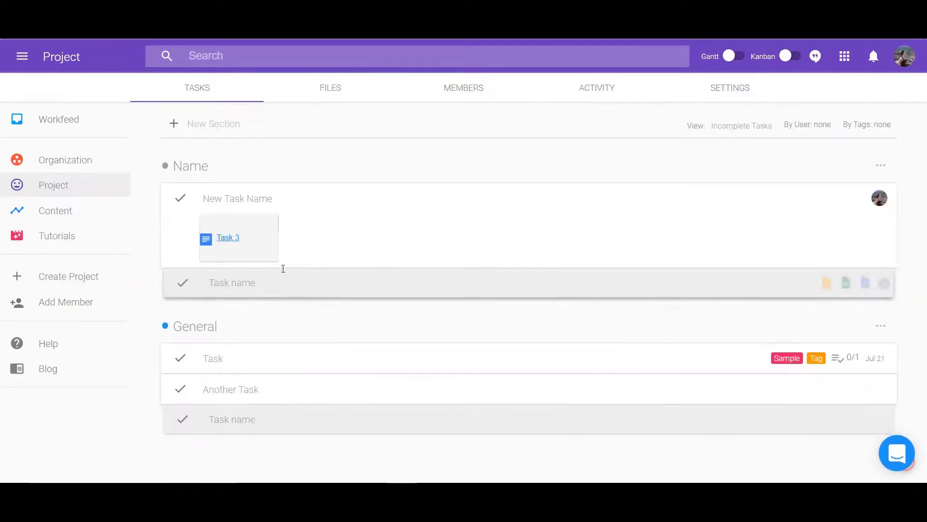
- Track and save 00:00:07 of time spent on New Task Name
click(451, 233)
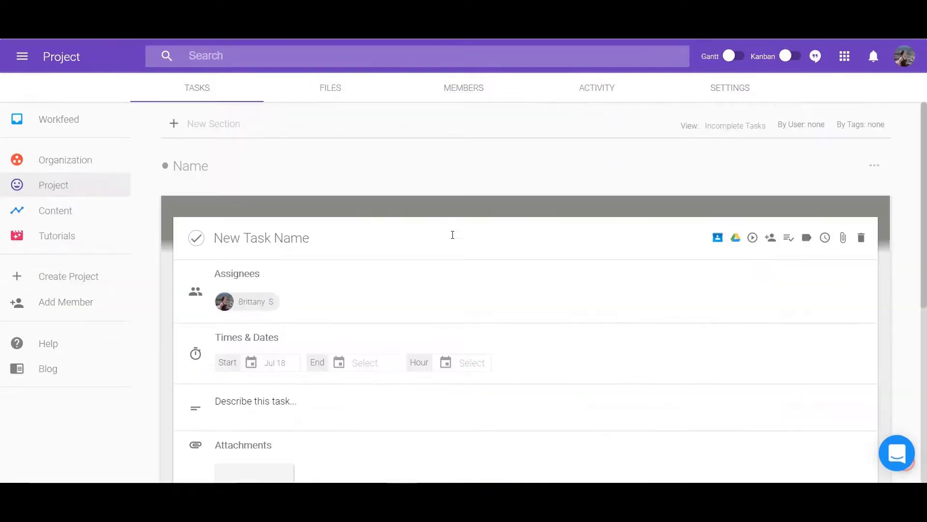
click(752, 237)
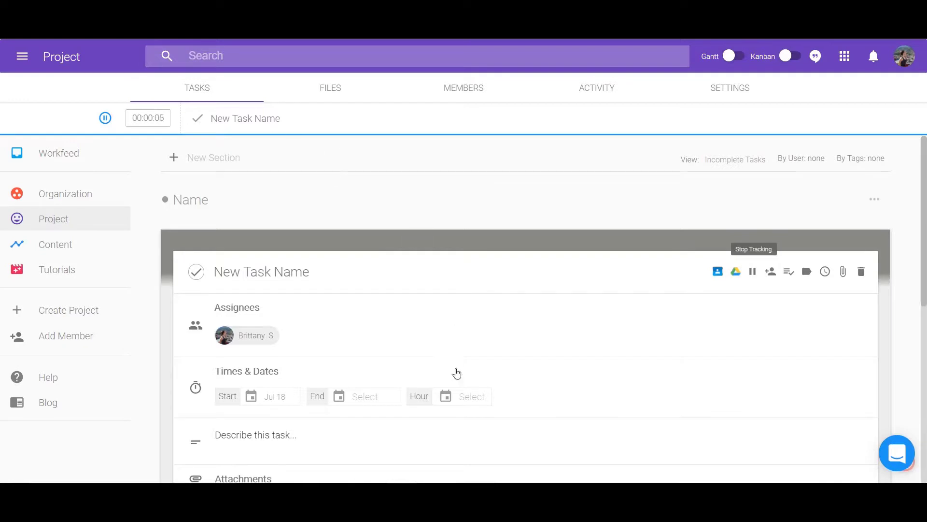
click(106, 118)
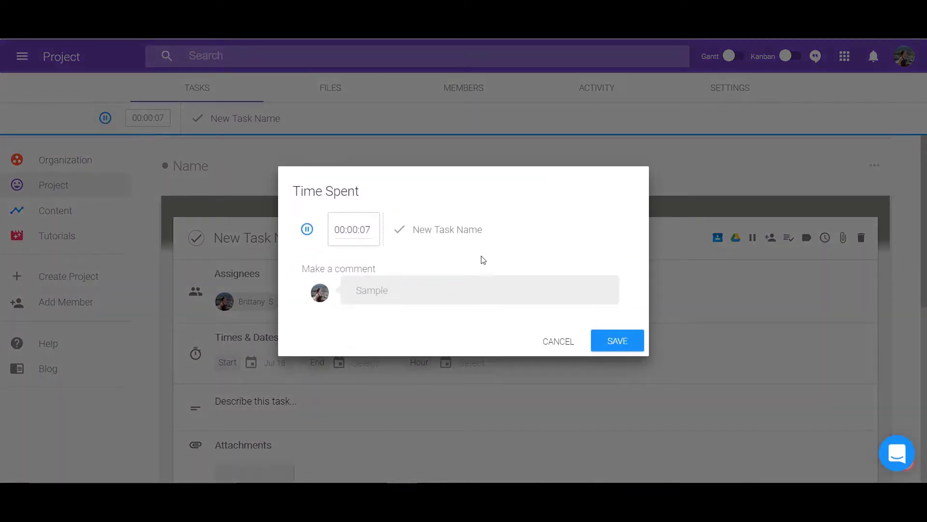
click(611, 347)
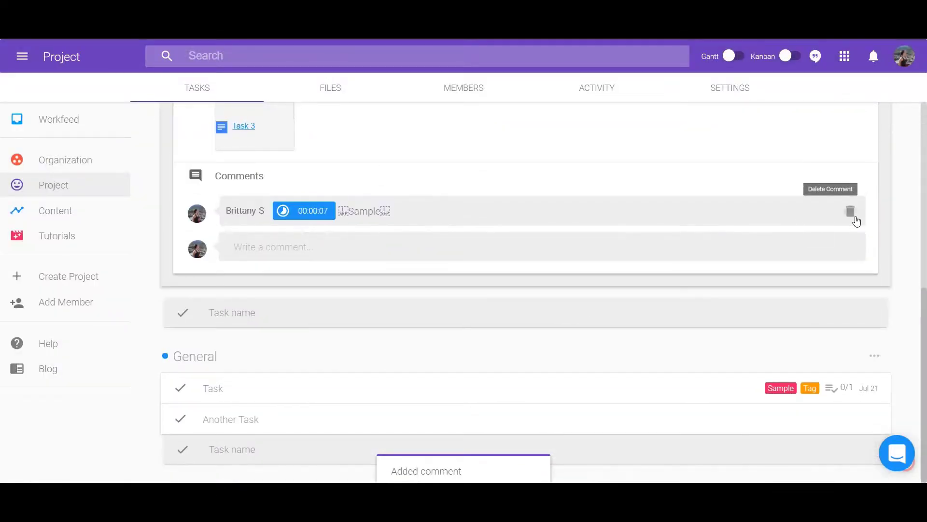
- Replace the Sample comment with a 'Sample Comment' comment
click(851, 211)
click(641, 333)
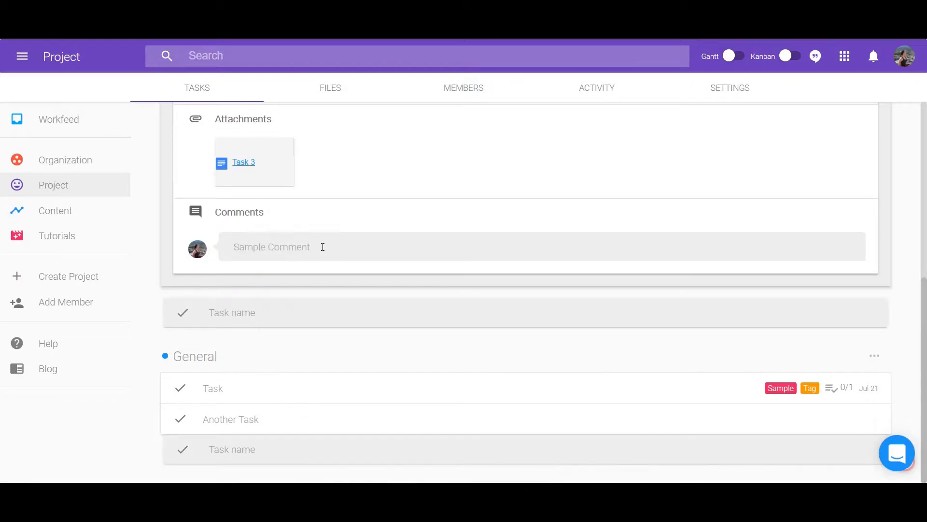
key(Return)
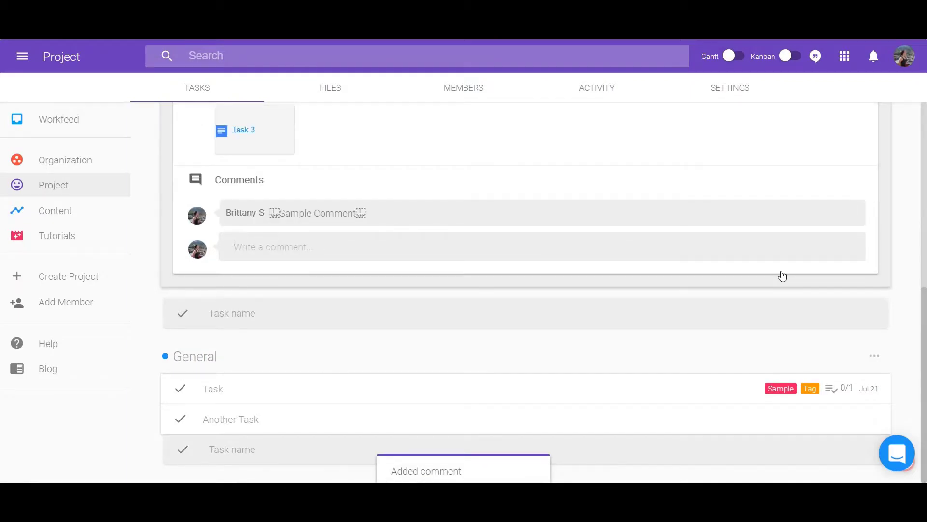
scroll(787, 251, up, 8)
- Collapse New Task Name back into the Name section's task list
click(503, 150)
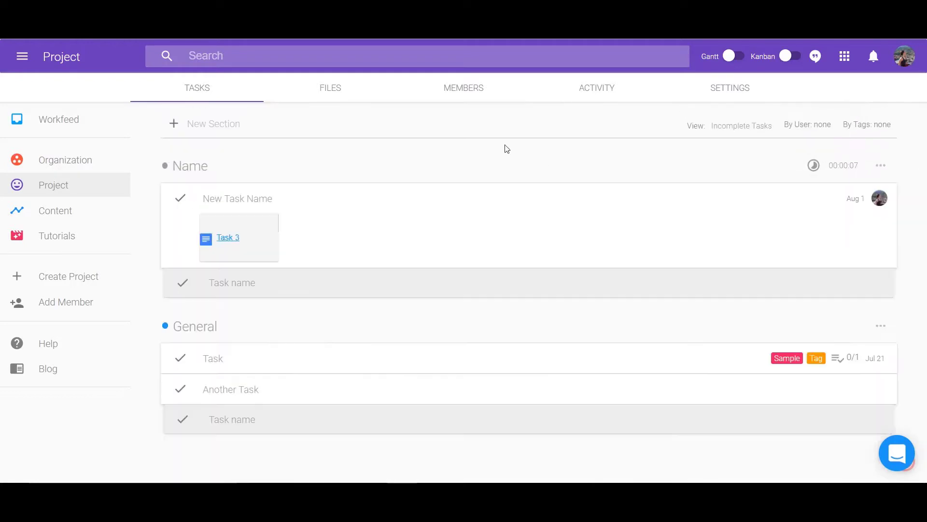